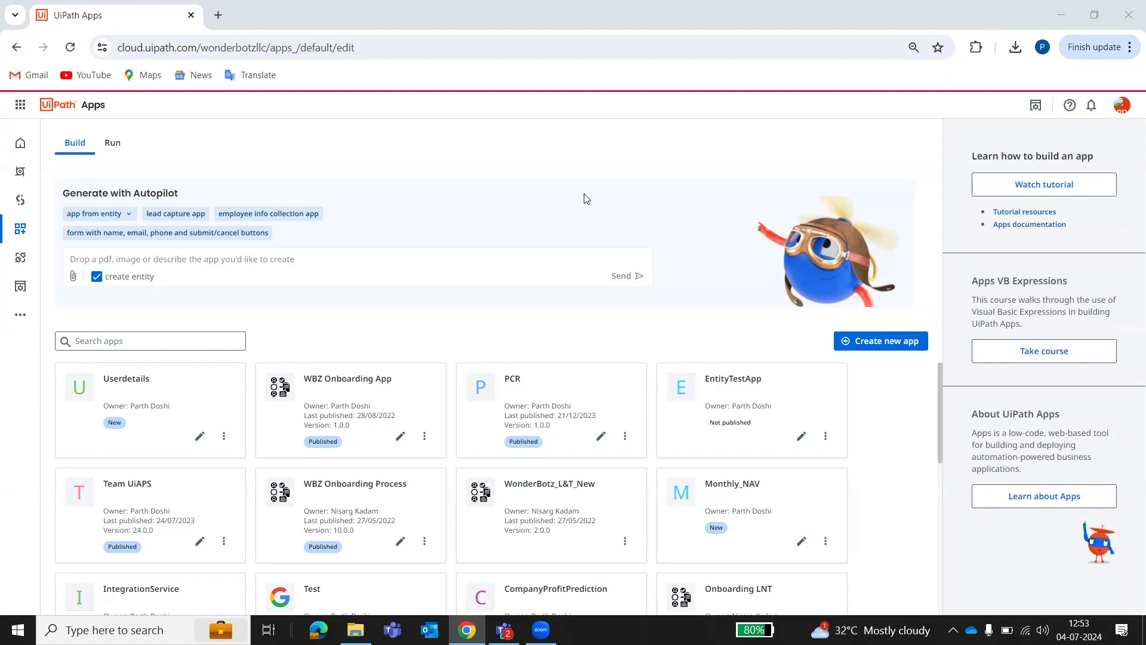
Load the cloud.uipath.com portal and go to its Apps section.
{"action": "left_click", "coordinate": [353, 264]}
{"action": "left_click", "coordinate": [162, 50]}
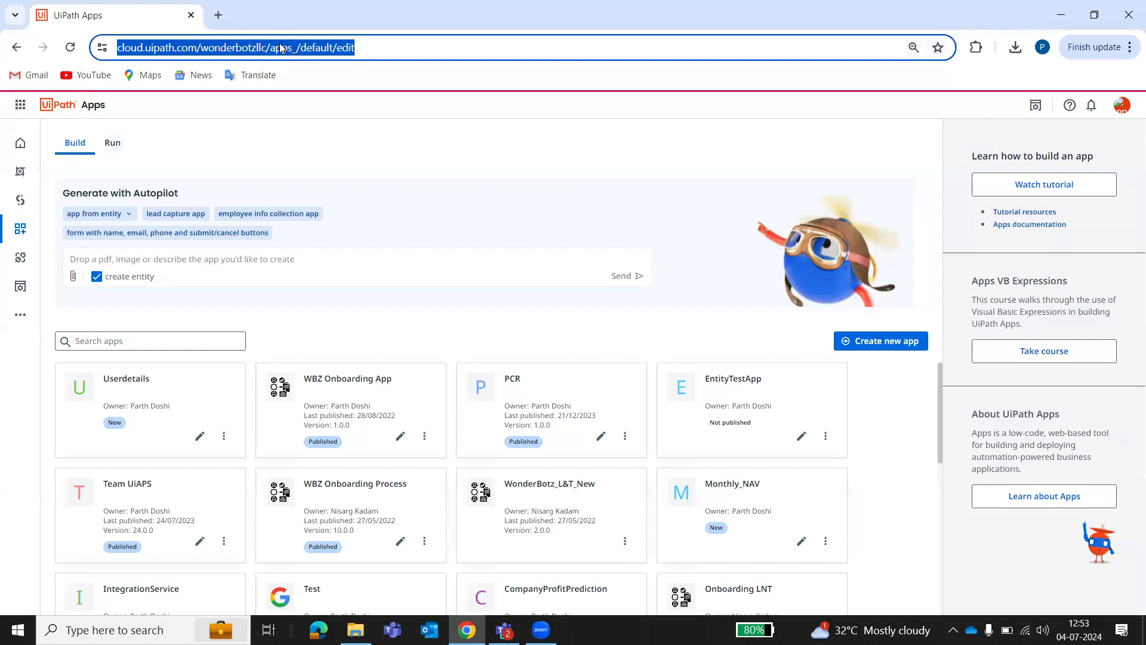
{"action": "type", "text": "c"}
{"action": "key", "text": "Right"}
{"action": "key", "text": "Return"}
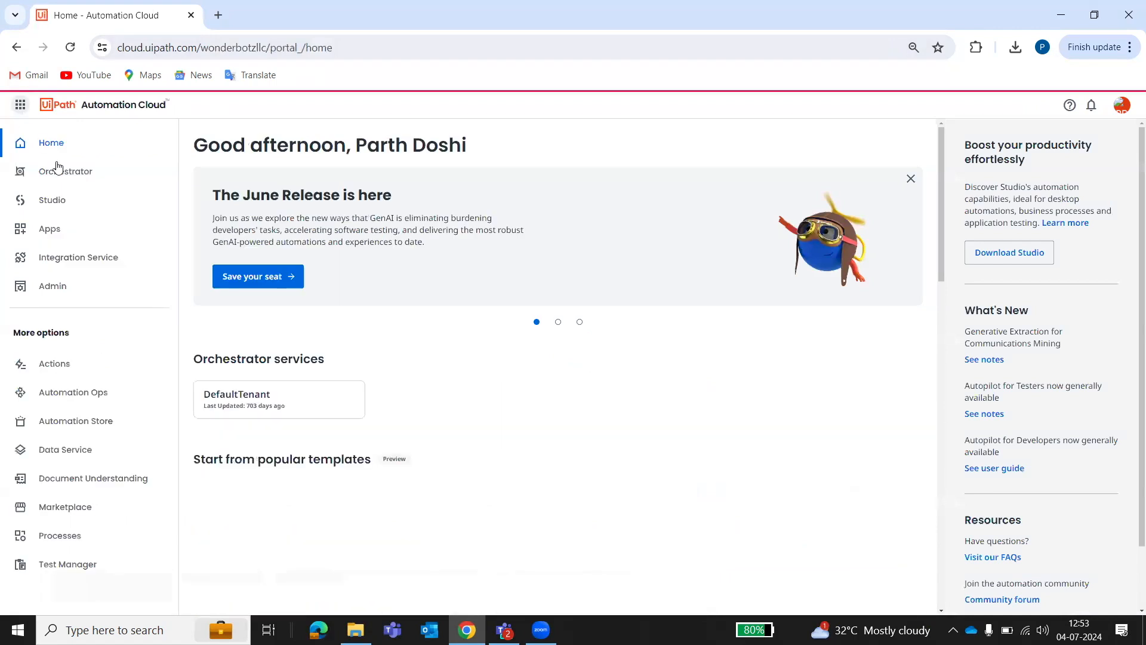
{"action": "left_click", "coordinate": [82, 239]}
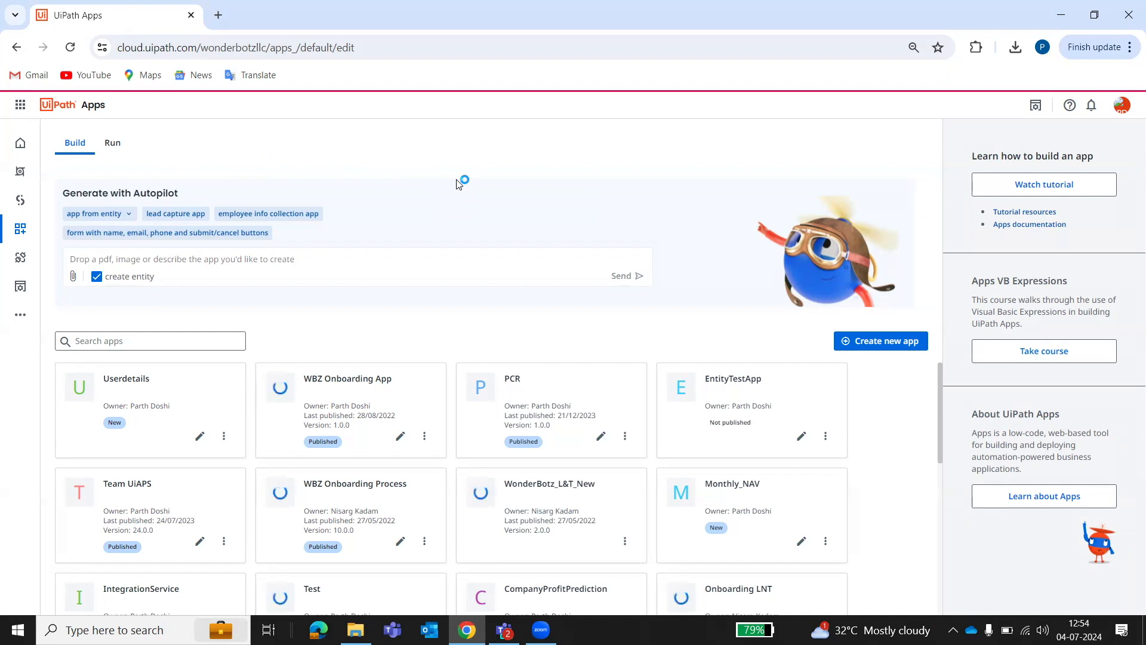
Paste the registration app description, correct 'a app' to 'an app', and send it to Autopilot.
{"action": "left_click", "coordinate": [388, 259]}
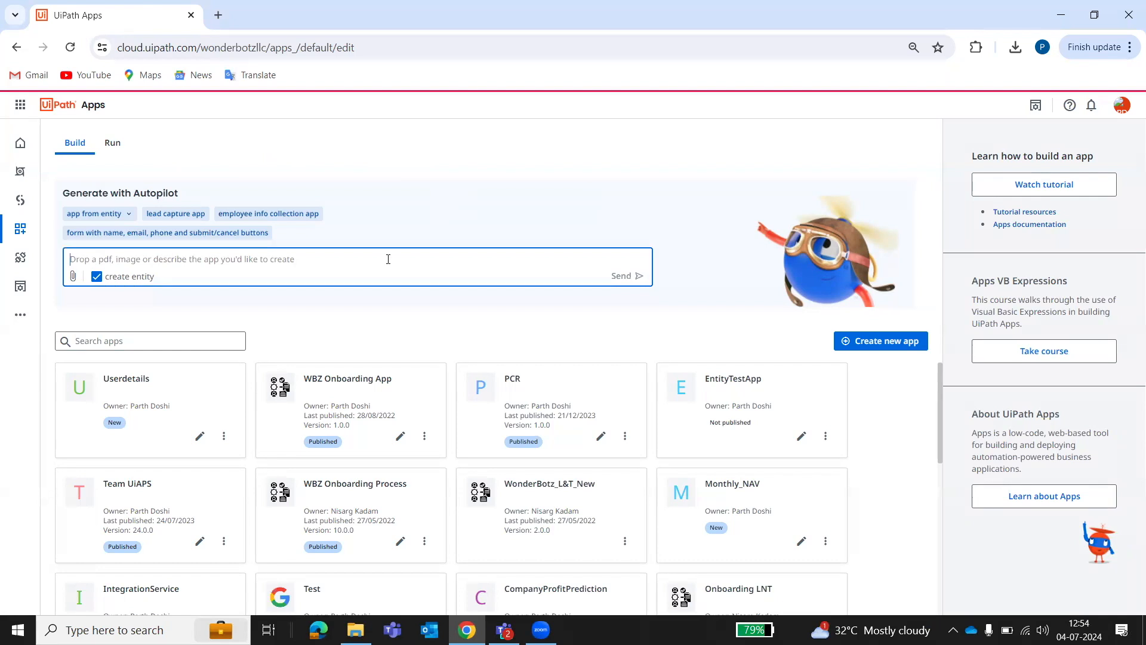
{"action": "type", "text": "I want to create a app that takes user registration details like: name, gender, email, phone number, address and it has a submit button"}
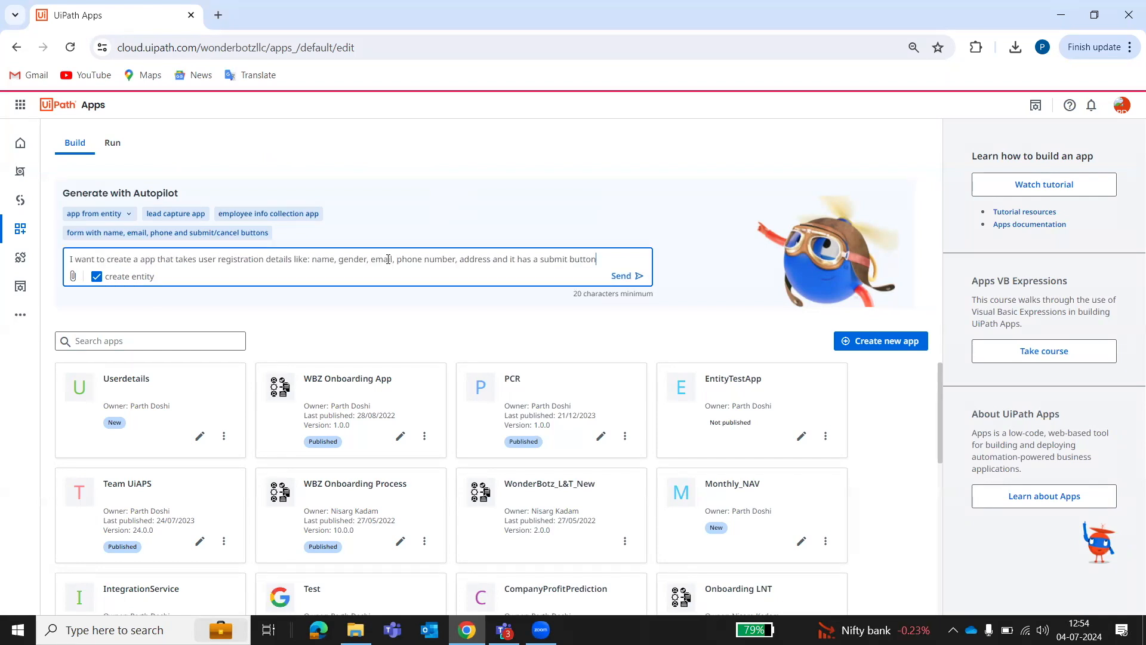
{"action": "left_click", "coordinate": [139, 261]}
{"action": "type", "text": "n"}
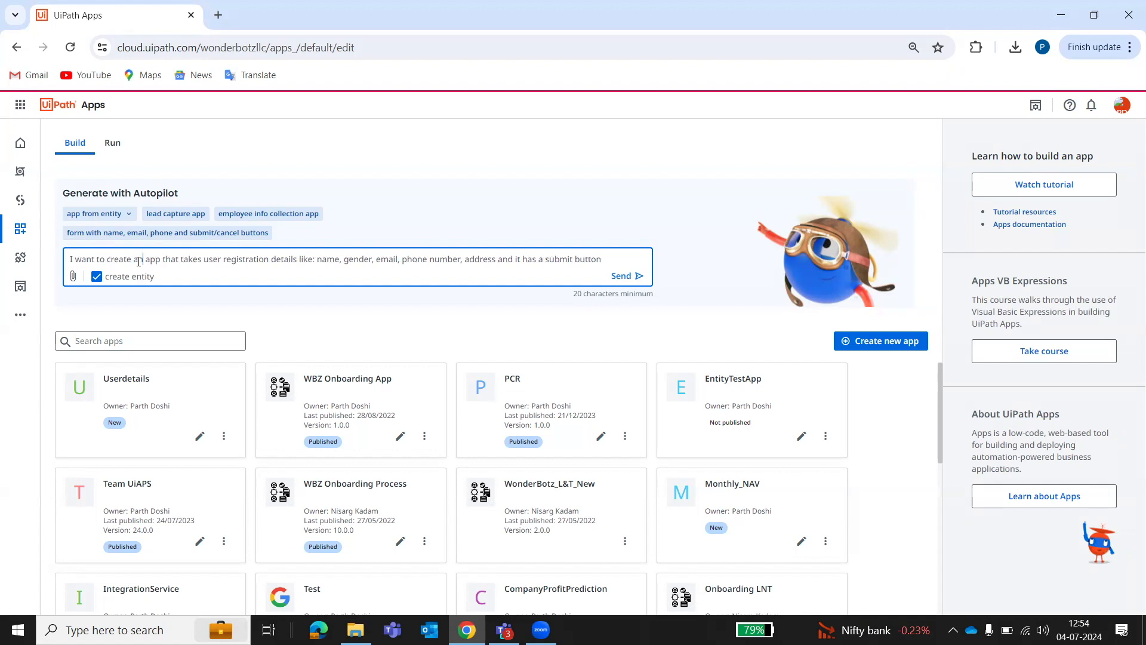
{"action": "left_click", "coordinate": [637, 278]}
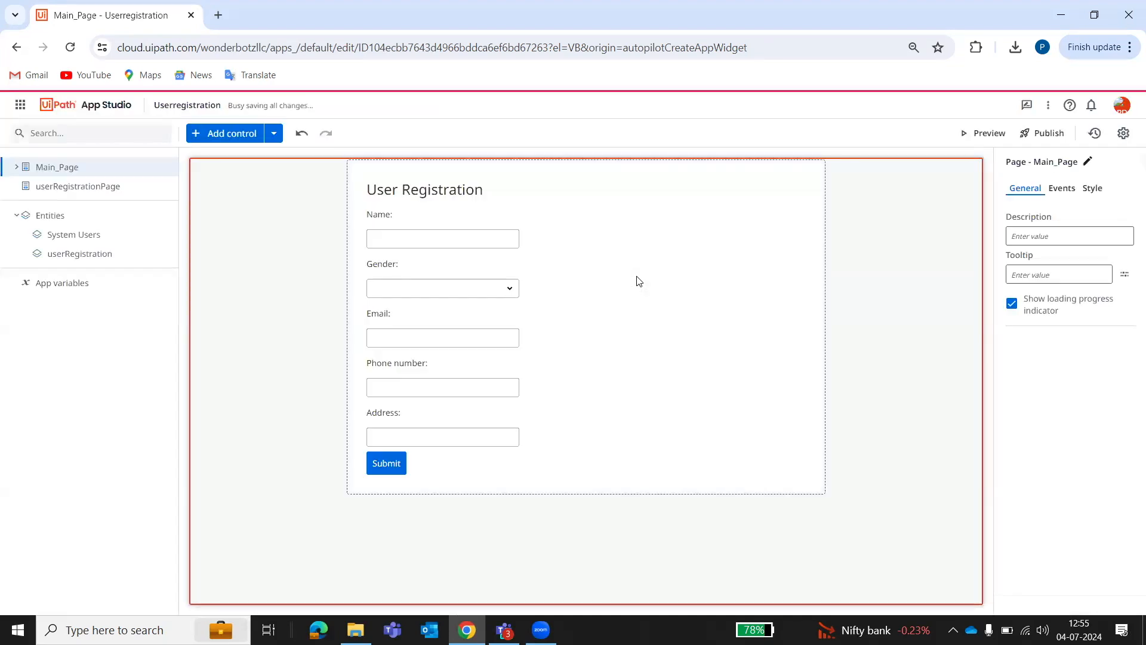
Once generation finishes, select the User Registration form's page container on Main_Page.
{"action": "left_click", "coordinate": [608, 239]}
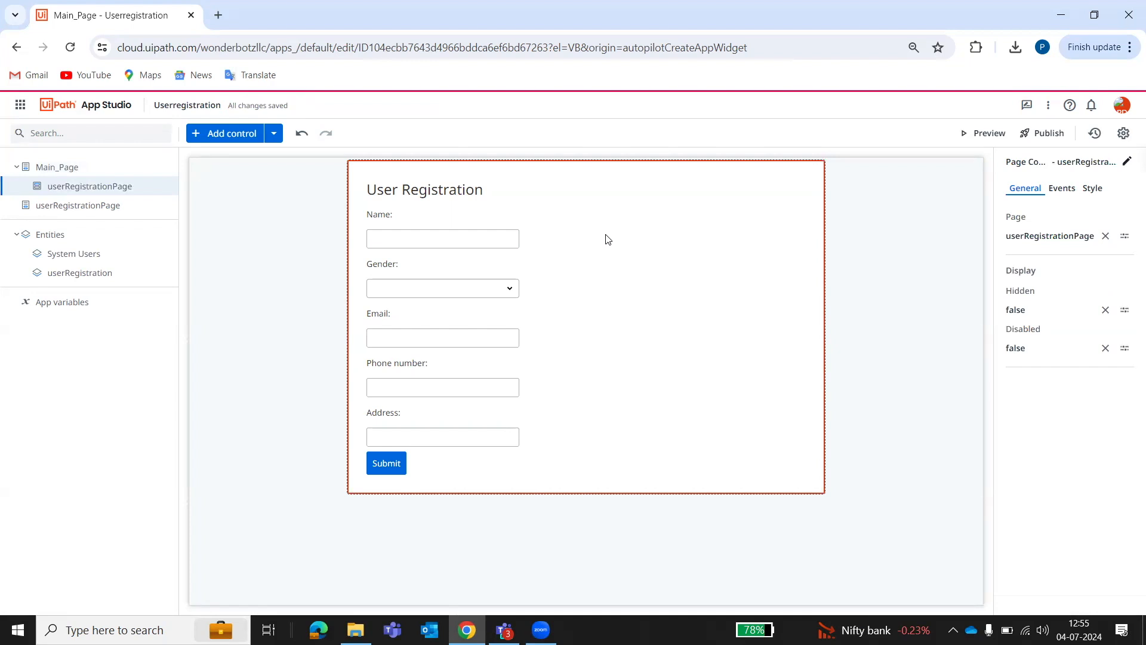
Show the container's style settings and move between Main_Page and userRegistrationPage to reselect the container.
{"action": "left_click", "coordinate": [1093, 188]}
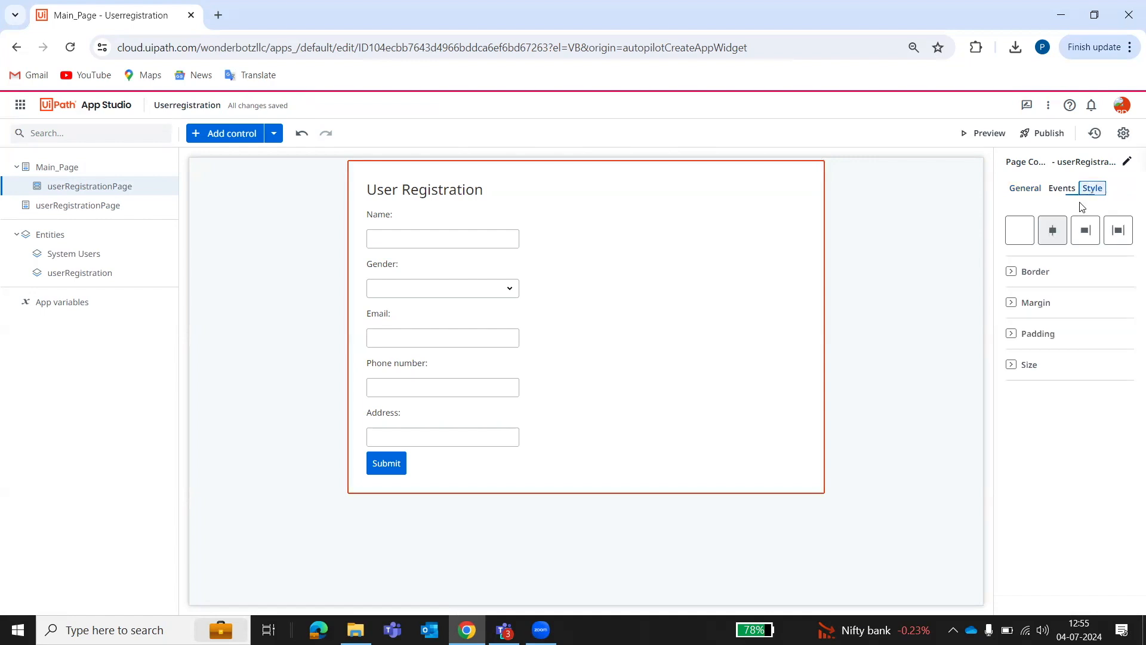
{"action": "left_click", "coordinate": [101, 204]}
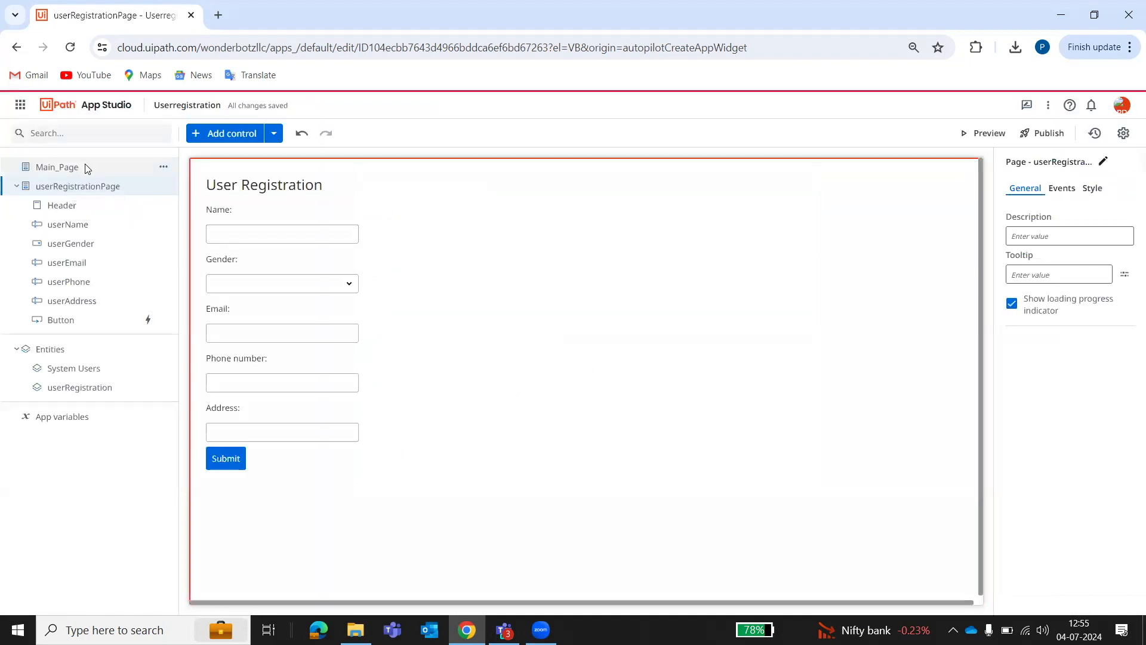
{"action": "left_click", "coordinate": [84, 168]}
{"action": "left_click", "coordinate": [130, 188]}
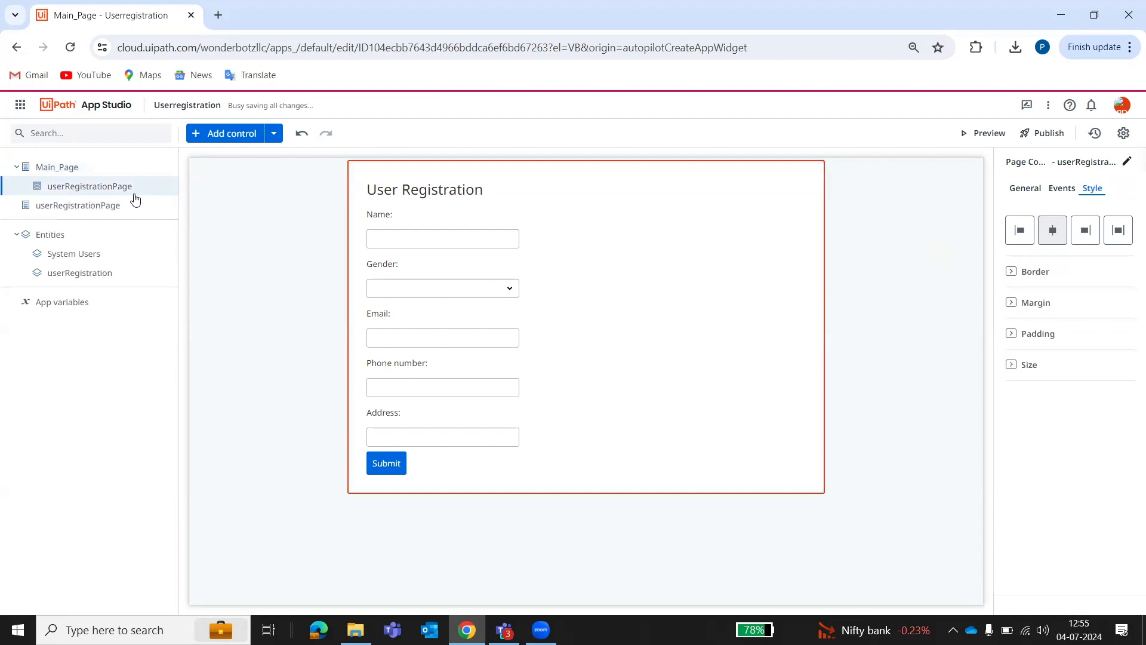
{"action": "left_click", "coordinate": [102, 208]}
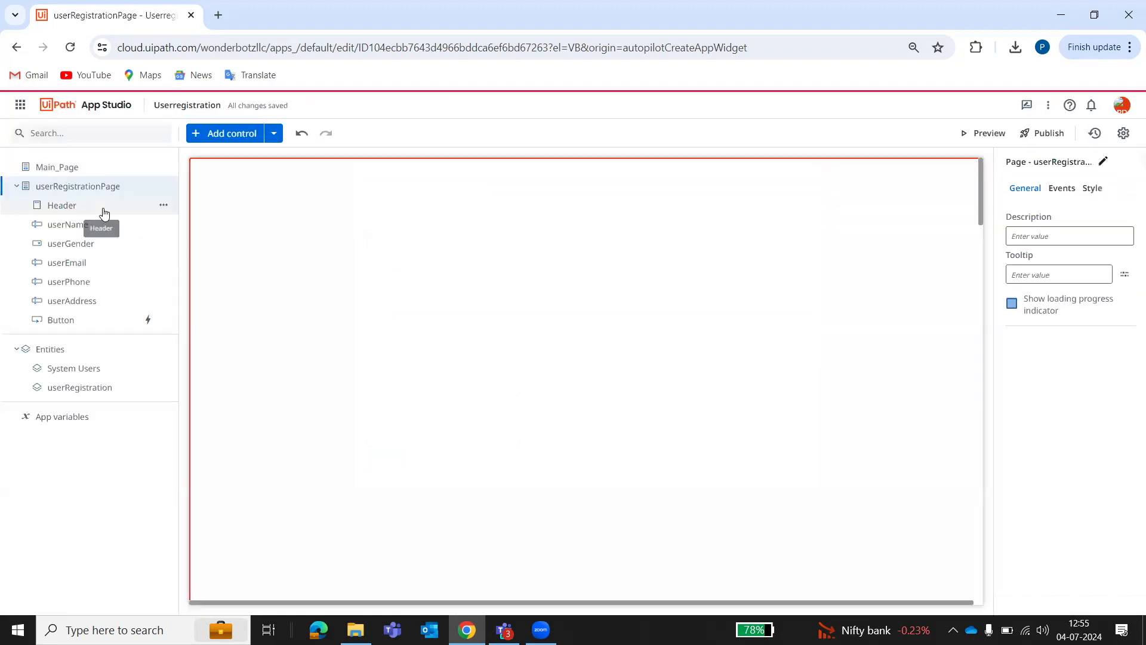
{"action": "left_click", "coordinate": [97, 174]}
{"action": "left_click", "coordinate": [388, 209]}
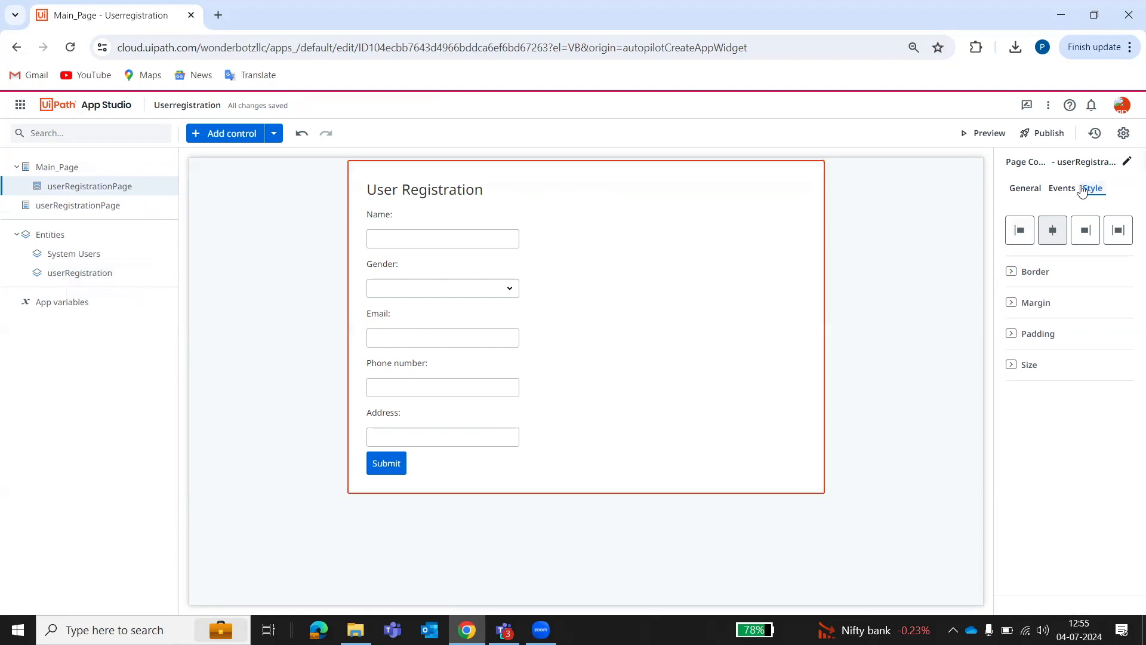
Open userRegistrationPage, select the Submit button and show its event settings.
{"action": "left_click", "coordinate": [1063, 188]}
{"action": "left_click", "coordinate": [387, 464]}
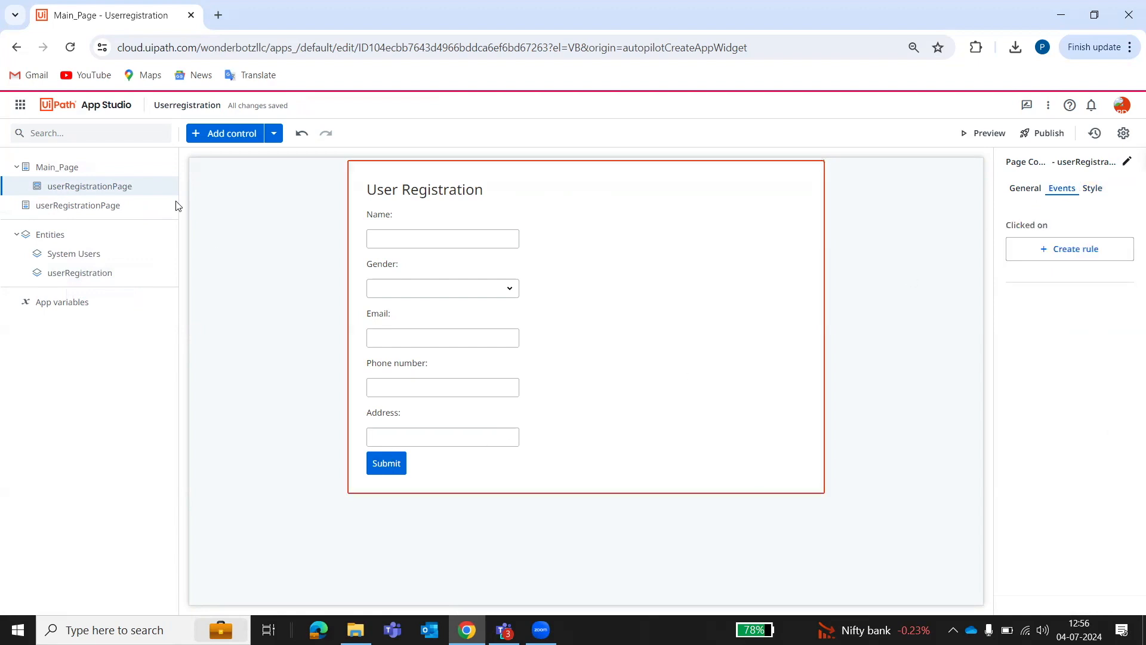
{"action": "left_click", "coordinate": [83, 205]}
{"action": "left_click", "coordinate": [242, 459]}
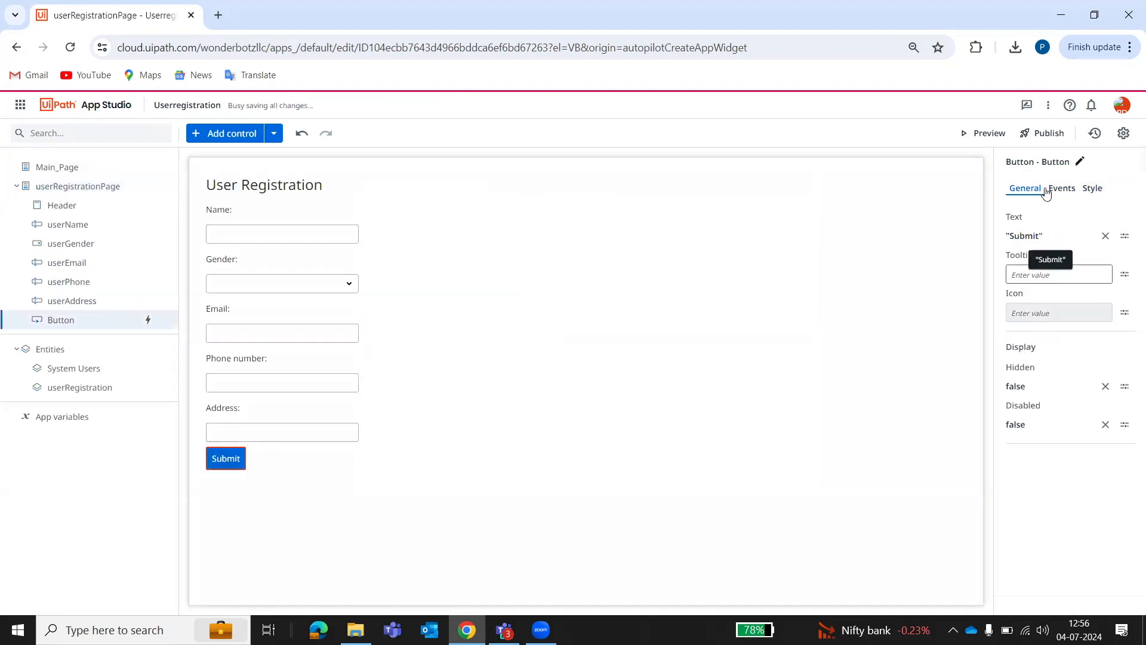
{"action": "left_click", "coordinate": [1048, 190]}
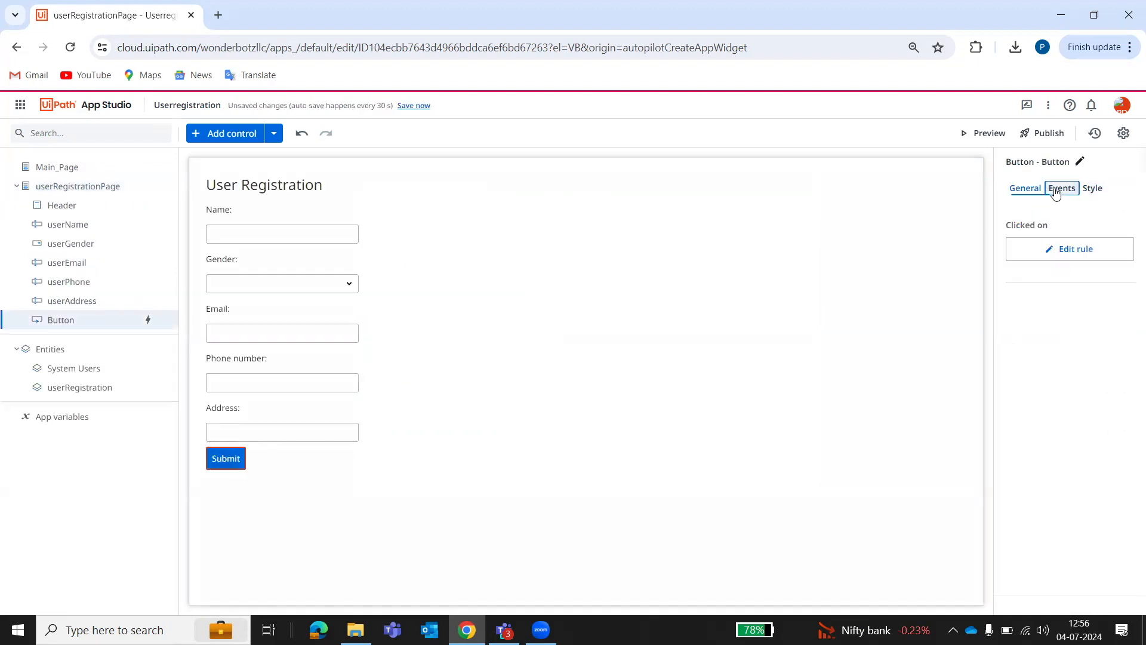
Review the Submit button's Clicked on rule, a Create Entity Record into userRegistration, then close it.
{"action": "left_click", "coordinate": [1052, 250]}
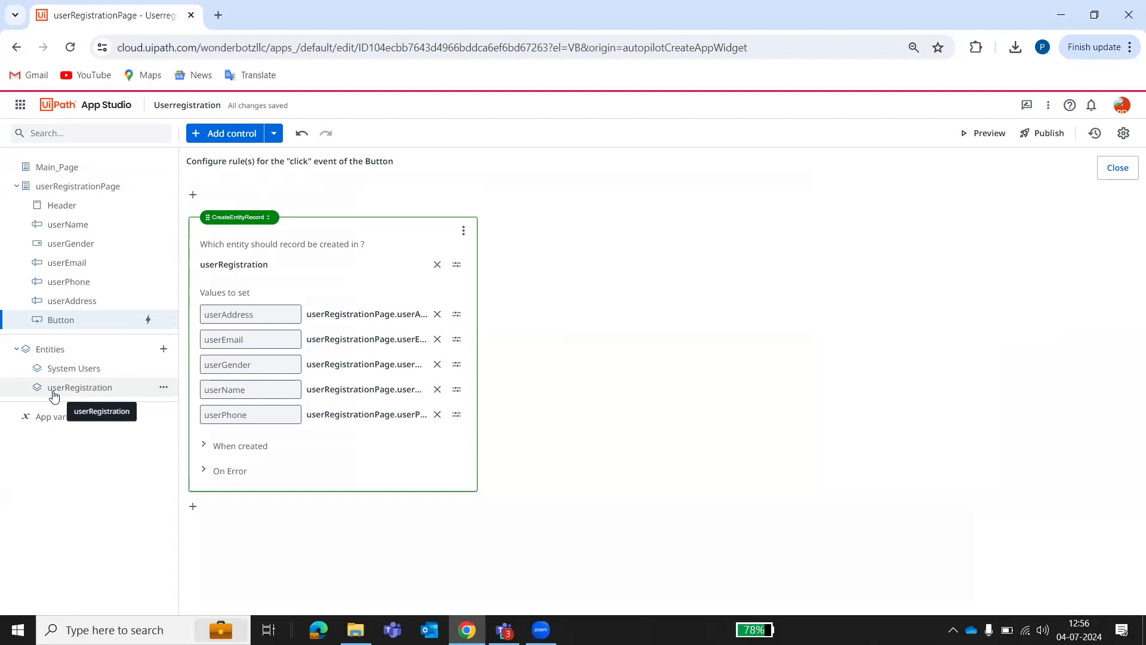
{"action": "left_click", "coordinate": [1122, 172]}
Preview the app, open Data Service and the registration entity in new tabs, then view the running form.
{"action": "left_click", "coordinate": [983, 141]}
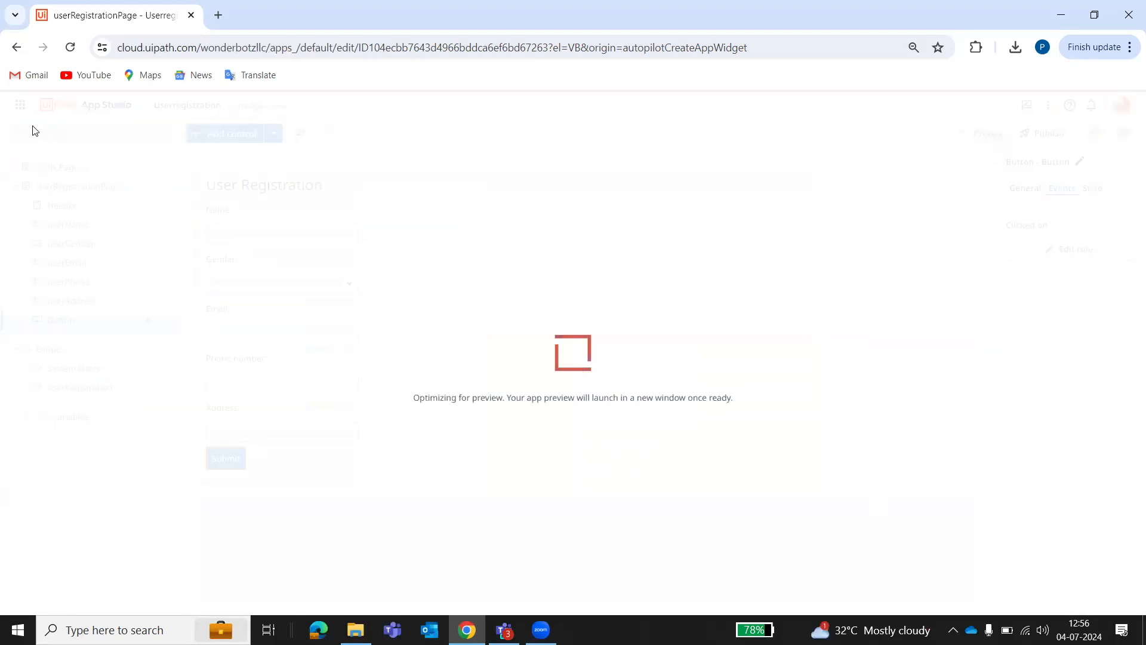
{"action": "left_click", "coordinate": [71, 15]}
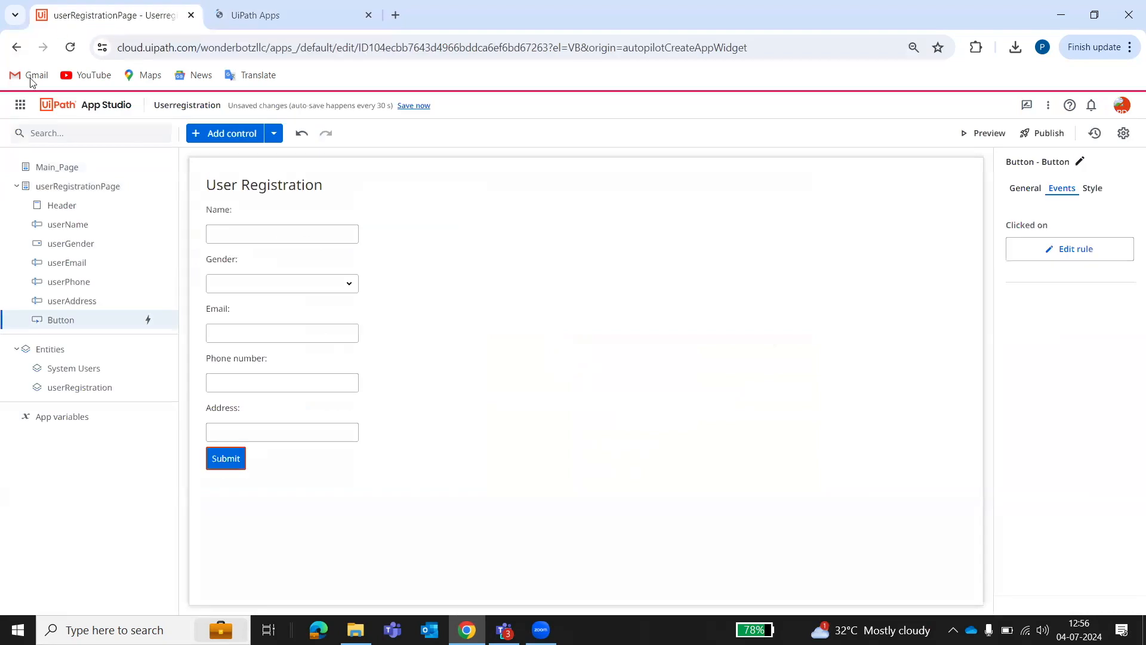
{"action": "left_click", "coordinate": [20, 105]}
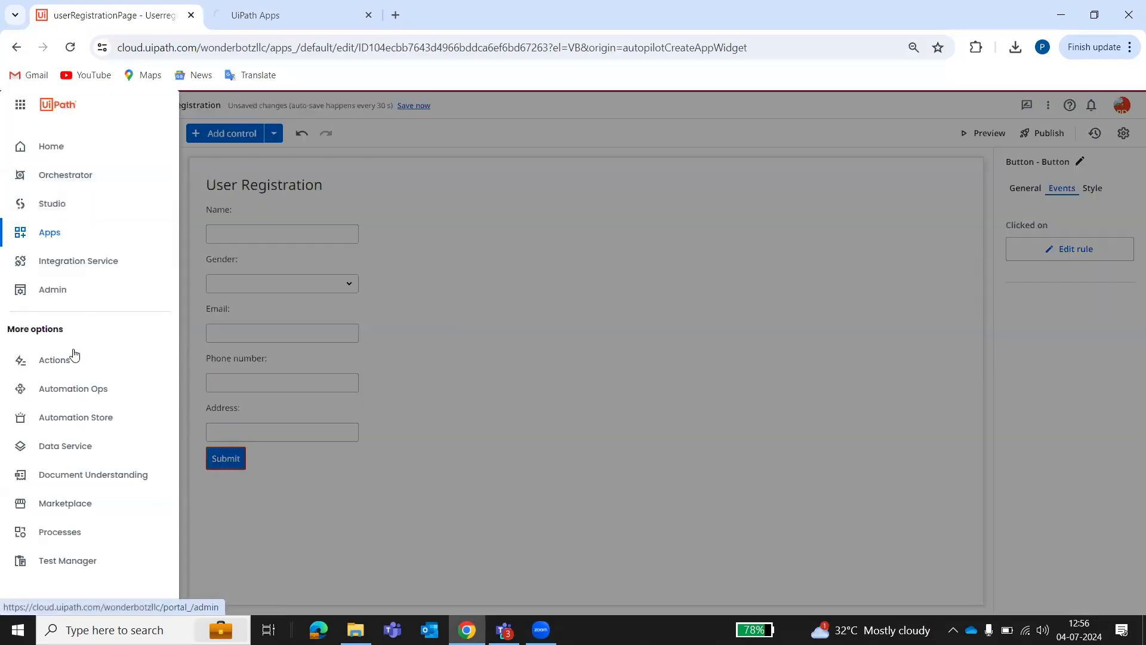
{"action": "right_click", "coordinate": [72, 453]}
{"action": "left_click", "coordinate": [120, 310]}
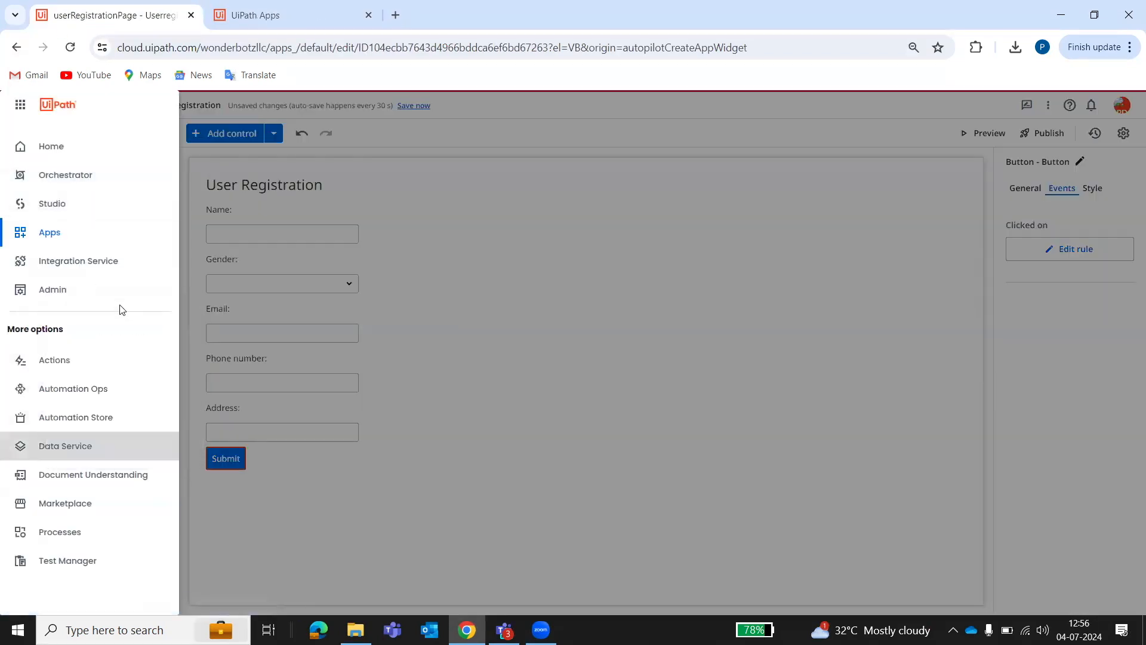
{"action": "left_click", "coordinate": [414, 215]}
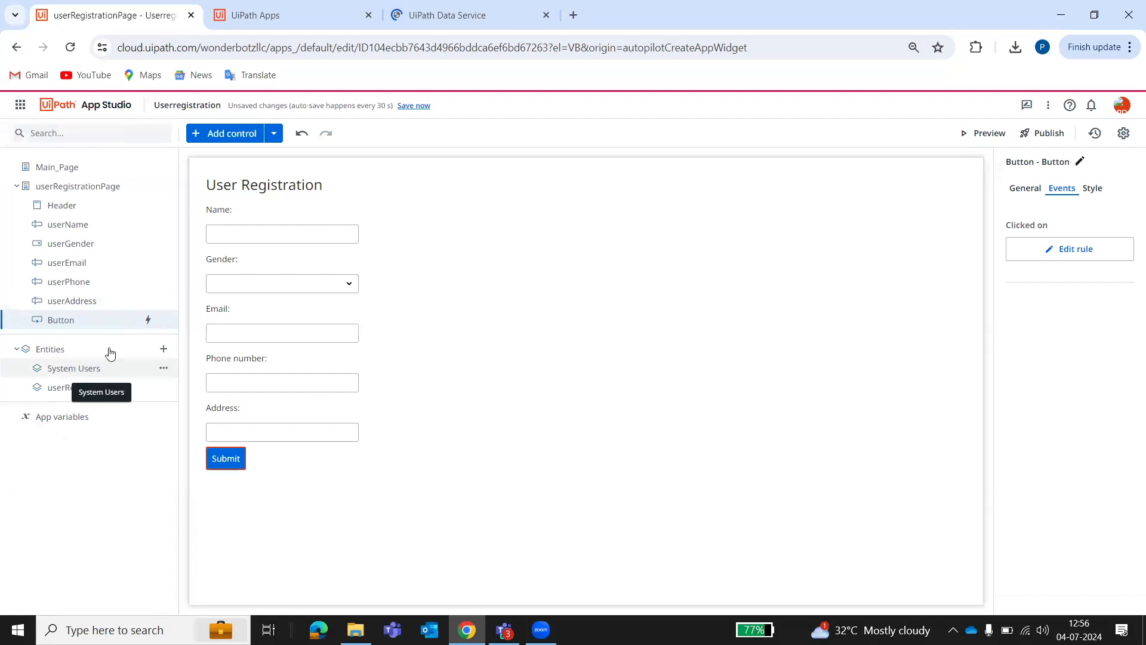
{"action": "left_click", "coordinate": [448, 11]}
{"action": "left_click", "coordinate": [332, 7]}
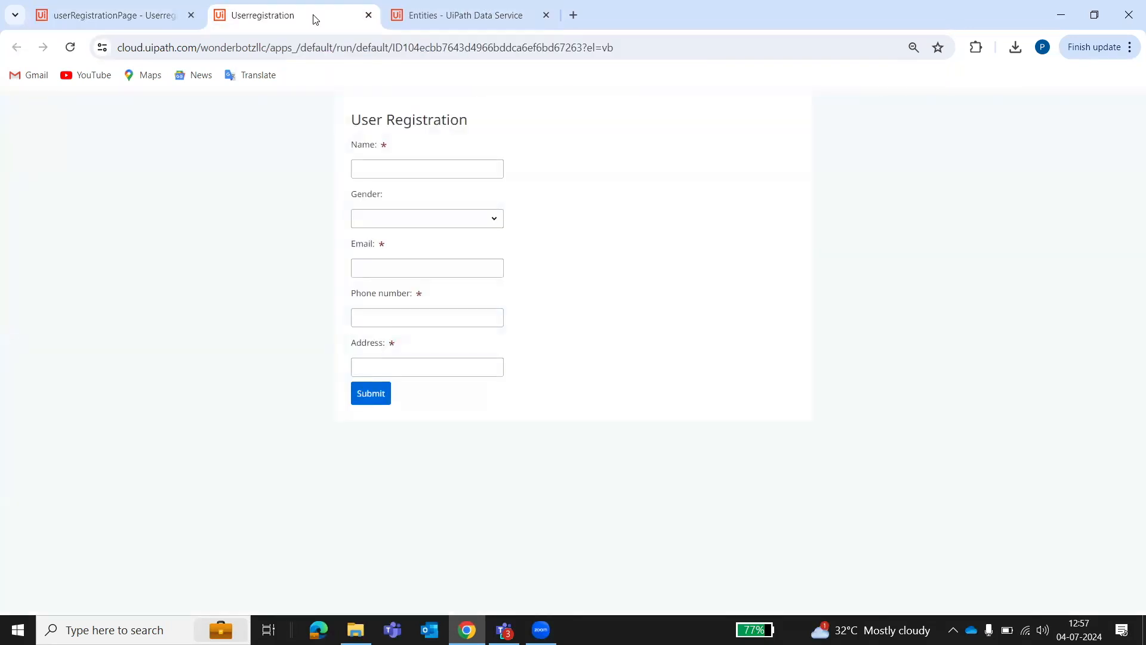
On the registration form, enter the user's name and choose Male as the gender.
{"action": "left_click", "coordinate": [460, 15]}
{"action": "left_click", "coordinate": [317, 8]}
{"action": "left_click", "coordinate": [387, 162]}
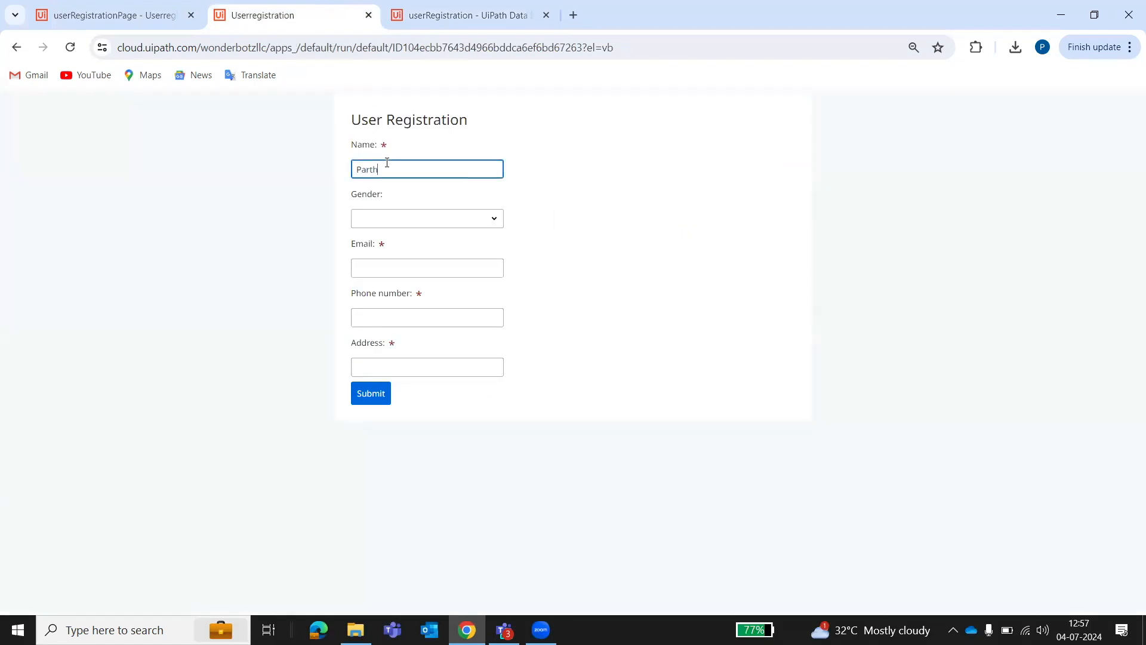
{"action": "left_click", "coordinate": [399, 222]}
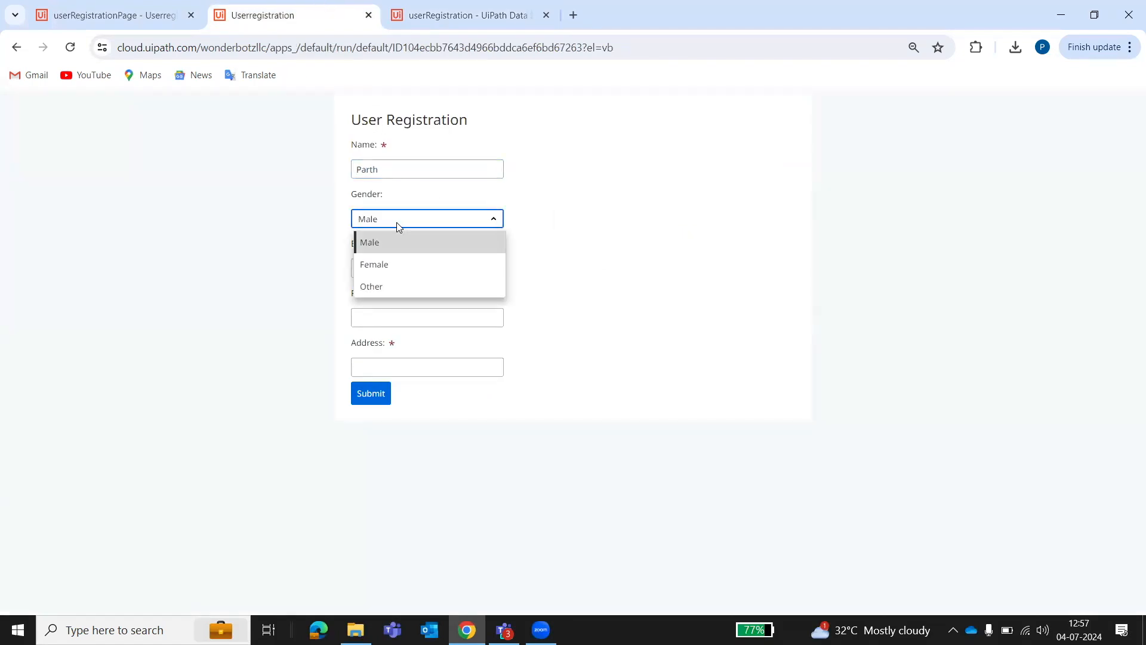
{"action": "left_click", "coordinate": [475, 193]}
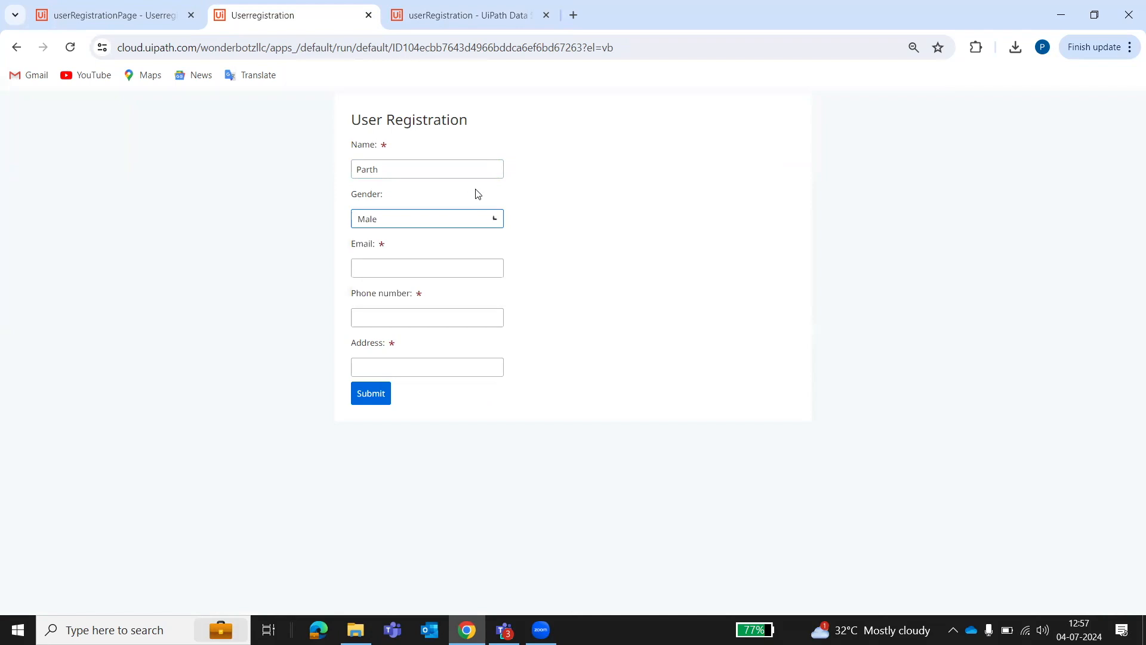
Fill in the e-mail, phone number and address, submit the form, and move to the entity tab.
{"action": "left_click", "coordinate": [409, 268]}
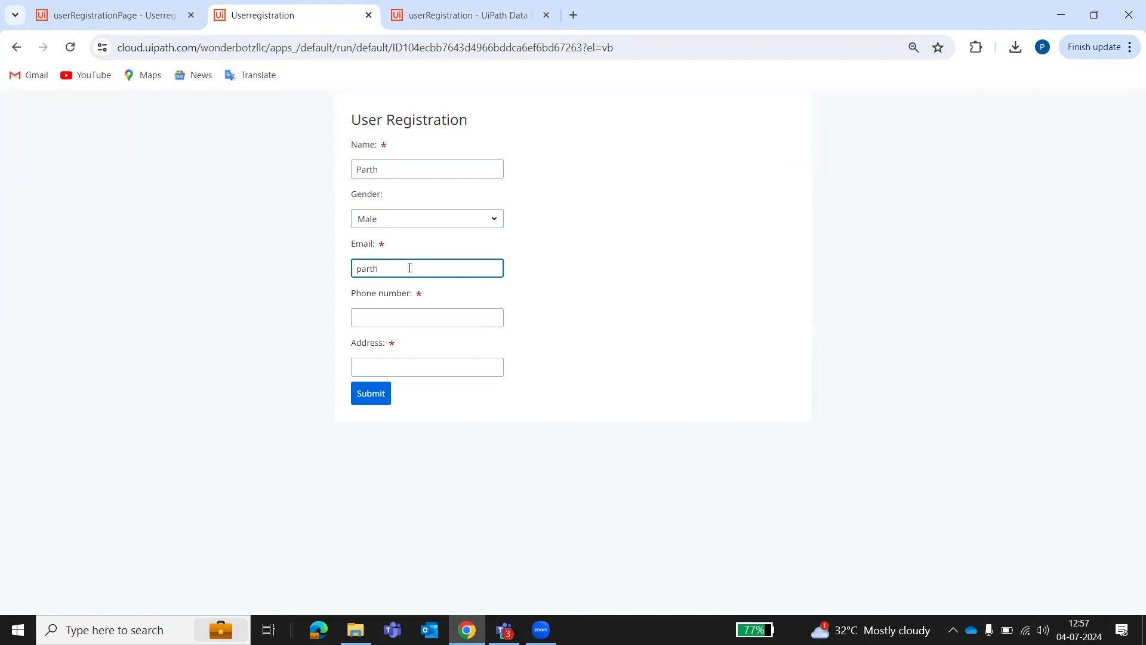
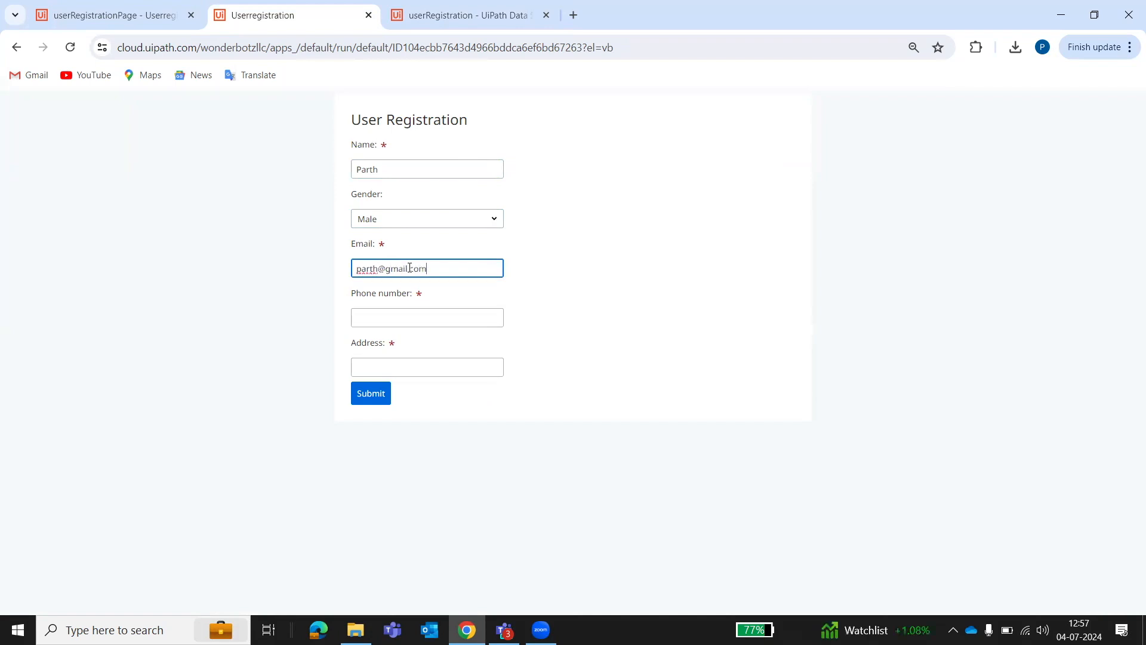
{"action": "key", "text": "Tab"}
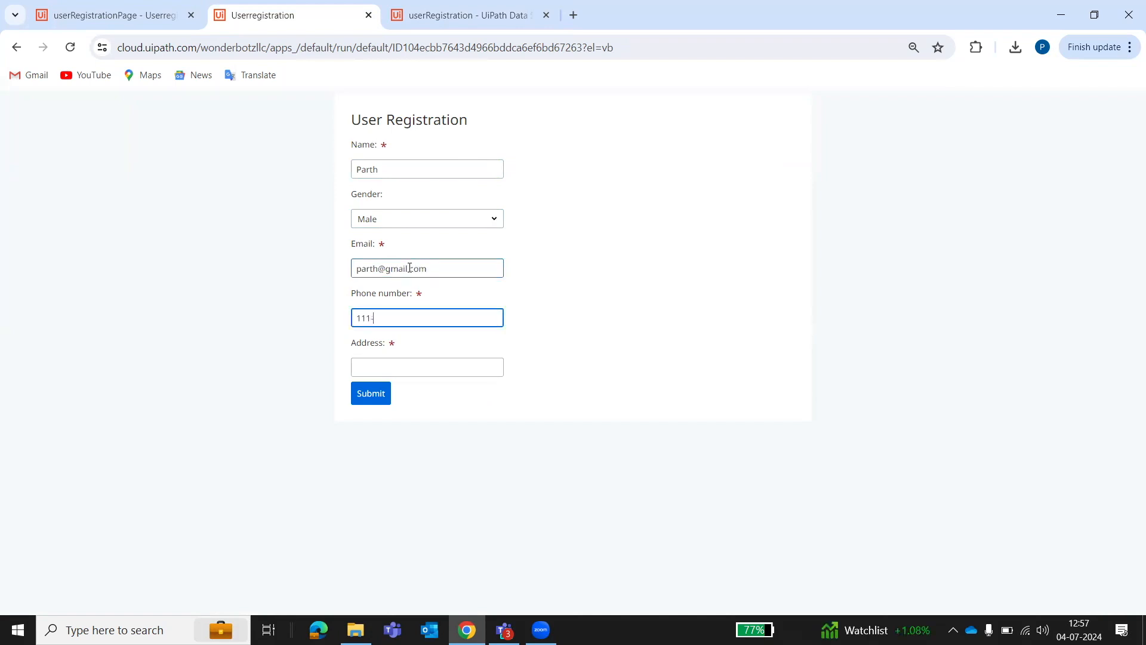
{"action": "type", "text": "1111111111"}
{"action": "key", "text": "Tab"}
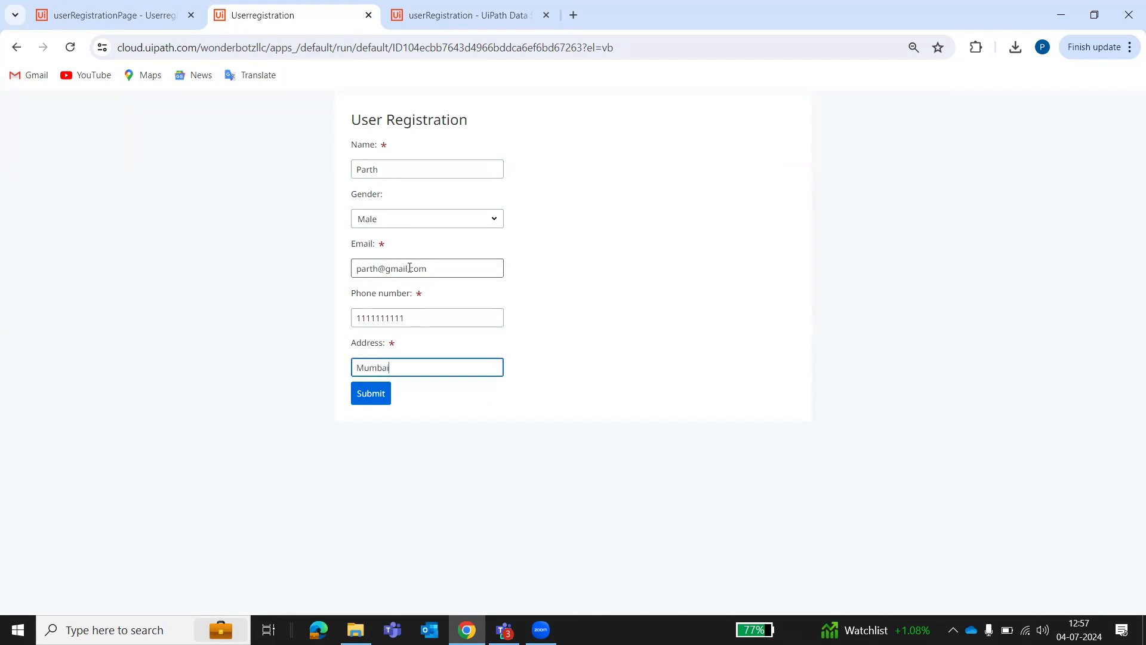
{"action": "left_click", "coordinate": [383, 393]}
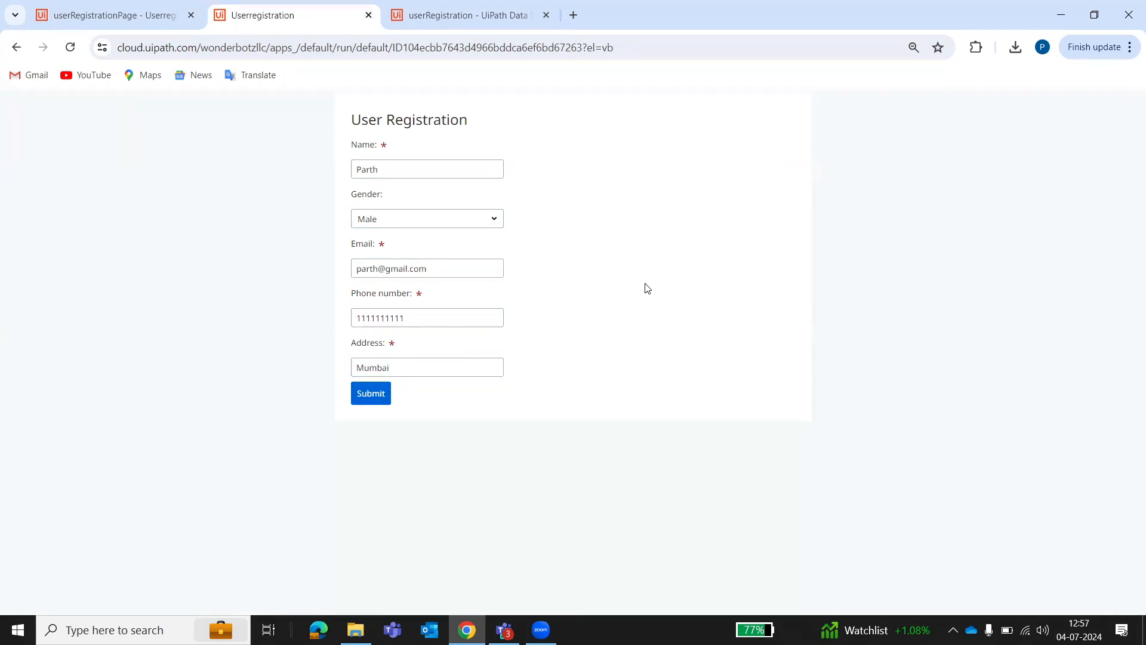
{"action": "key", "text": "ctrl+Tab"}
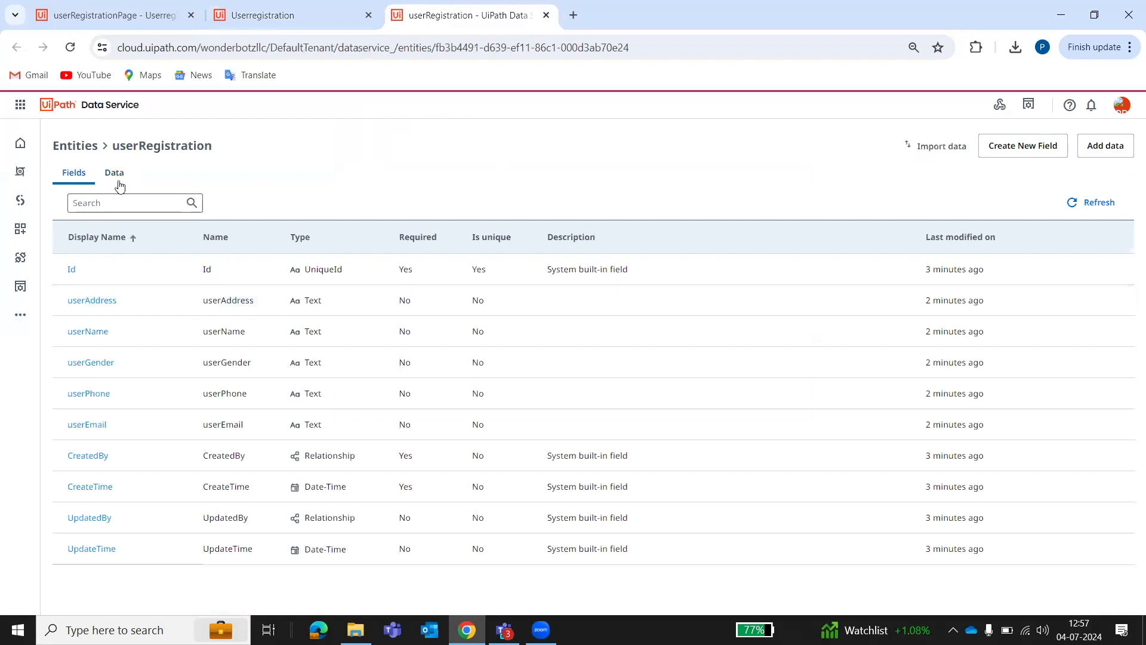
Check the userRegistration Data tab for the new record, comparing it against the filled form.
{"action": "left_click", "coordinate": [117, 177]}
{"action": "left_click", "coordinate": [297, 5]}
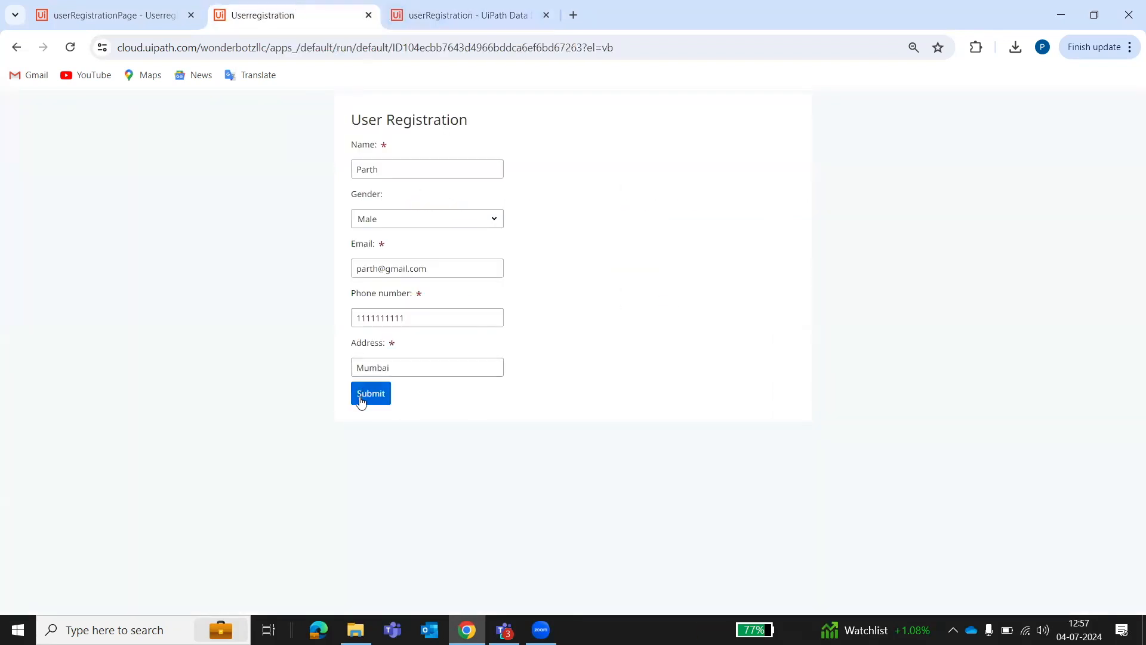
{"action": "left_click", "coordinate": [453, 15]}
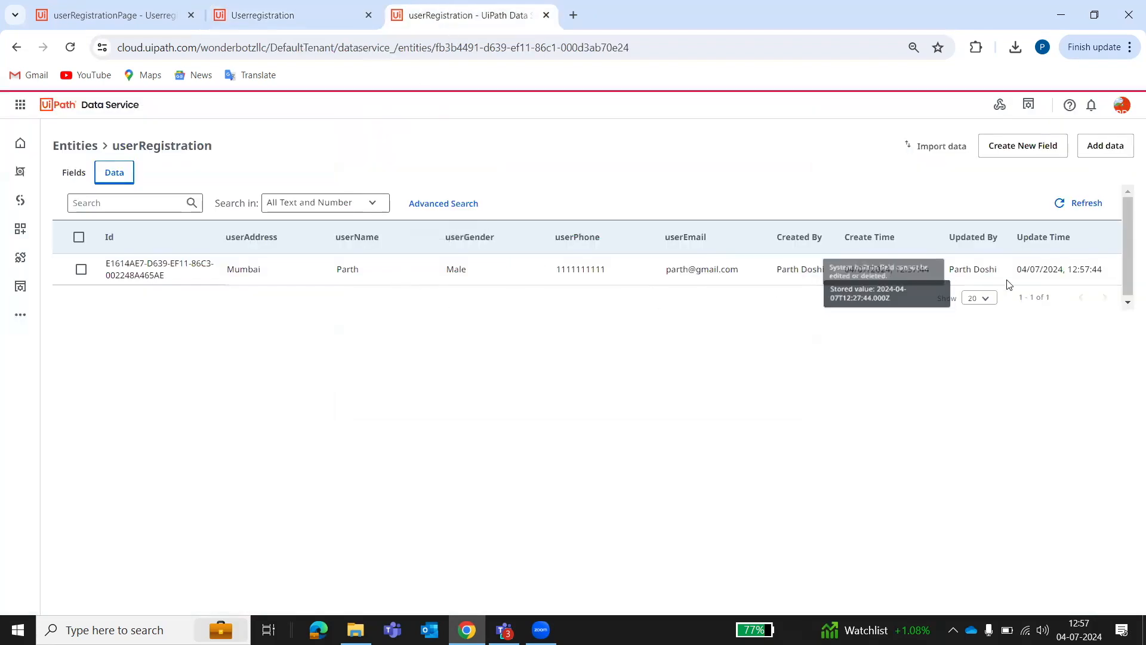
On the Apps home, pick CustomerDetails in Autopilot's 'app from entity' prompt.
{"action": "left_click", "coordinate": [150, 16]}
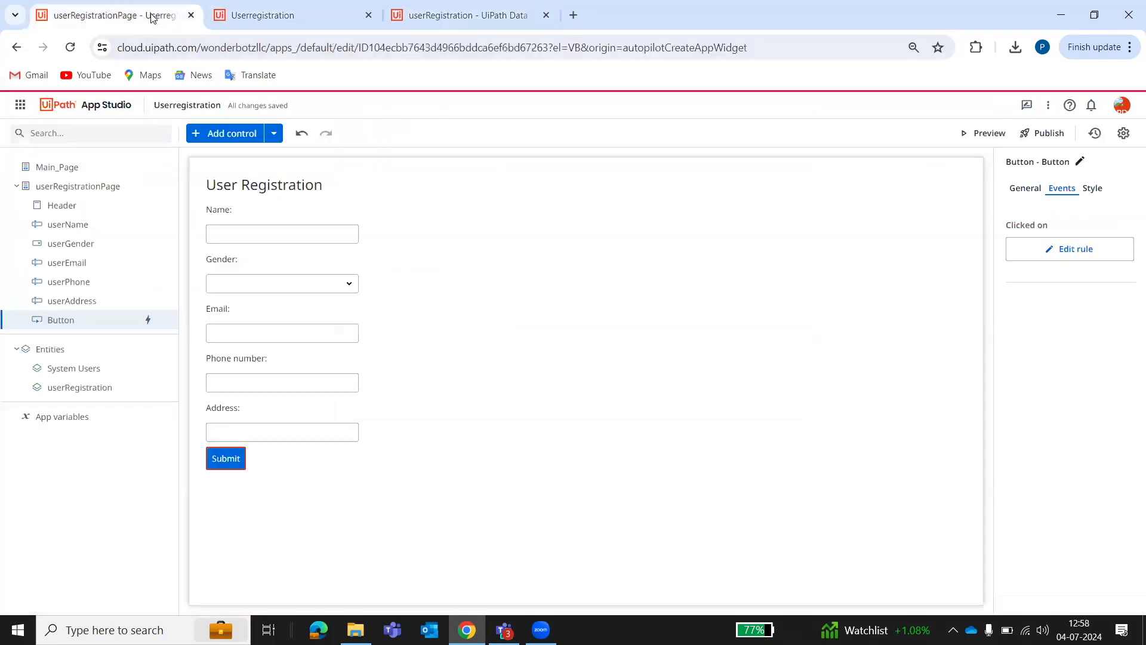
{"action": "left_click", "coordinate": [106, 112]}
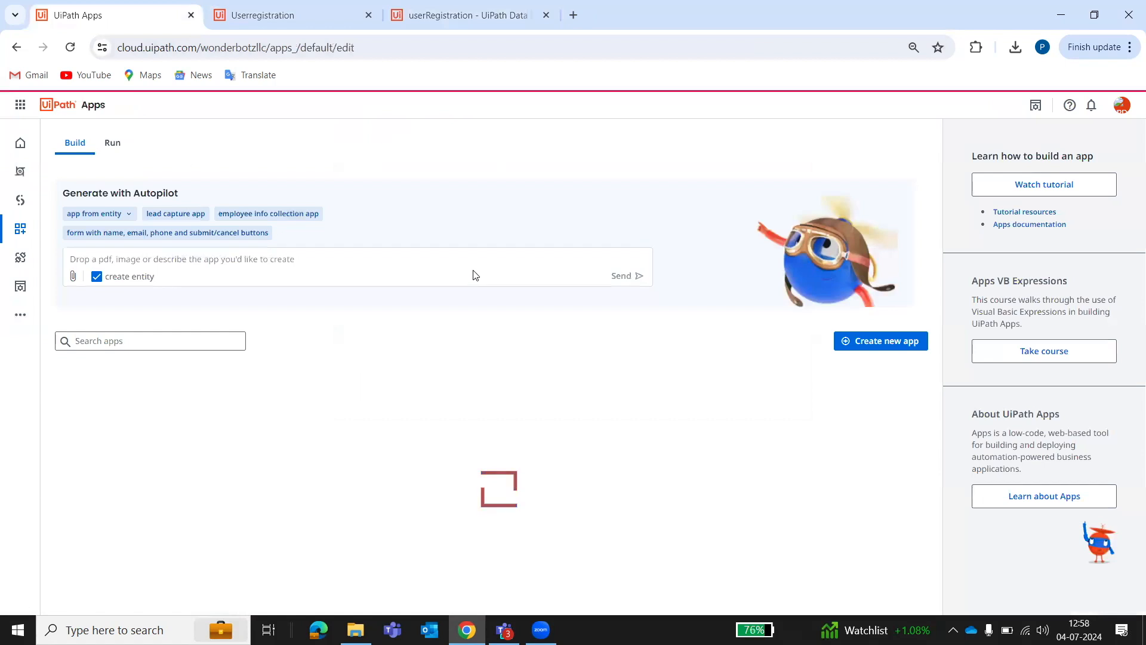
{"action": "left_click", "coordinate": [110, 219]}
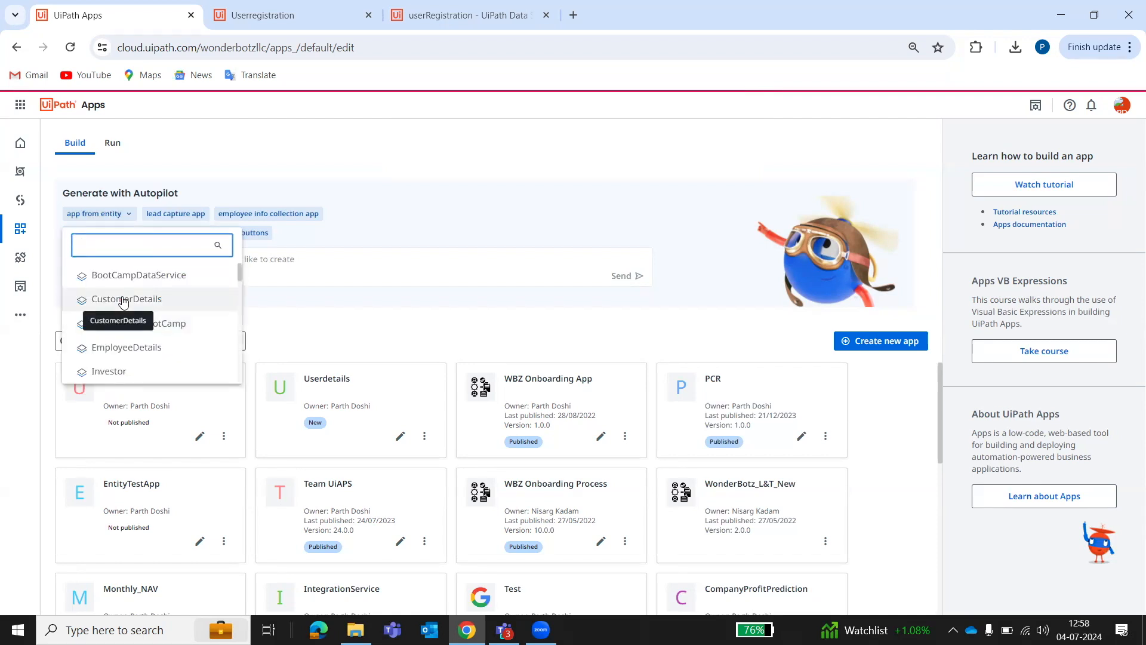
{"action": "left_click", "coordinate": [123, 300]}
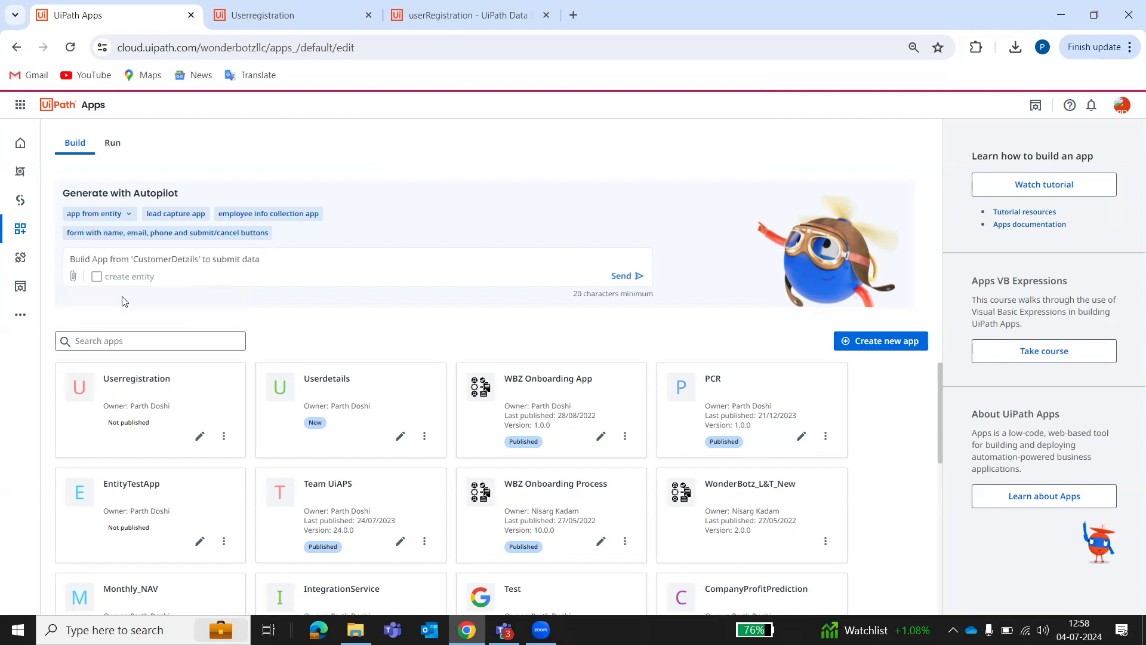
Send the CustomerDetails prompt, inspect the generated customerDetailsPage and Main_Page, then return to Apps home.
{"action": "left_click", "coordinate": [638, 289]}
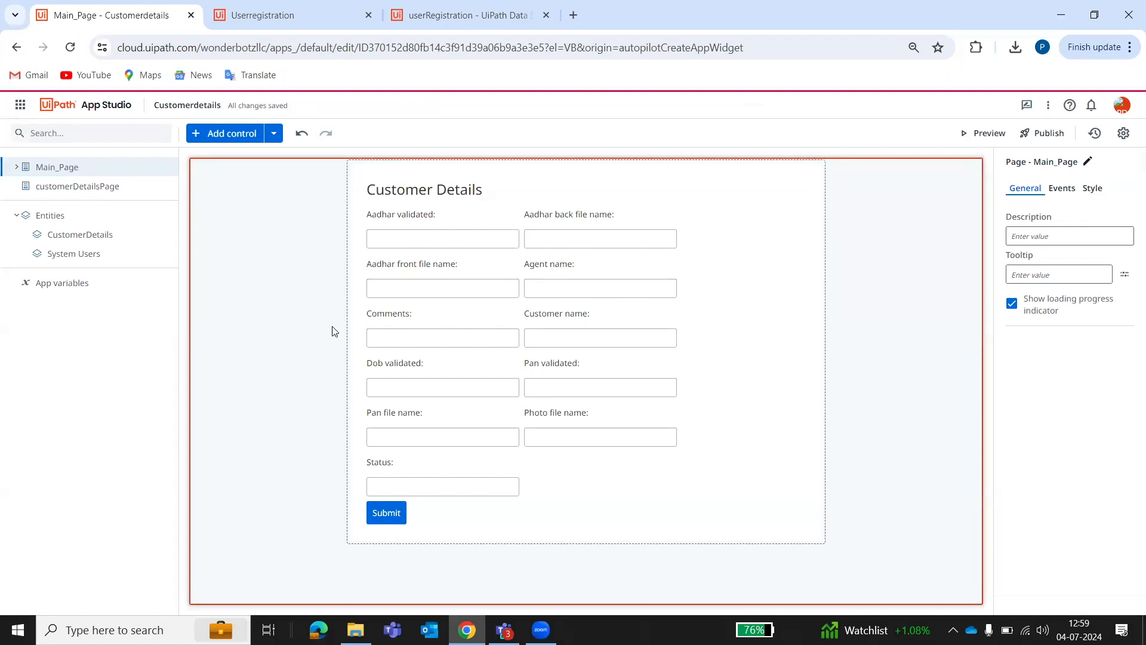
{"action": "left_click", "coordinate": [108, 191]}
{"action": "left_click", "coordinate": [104, 168]}
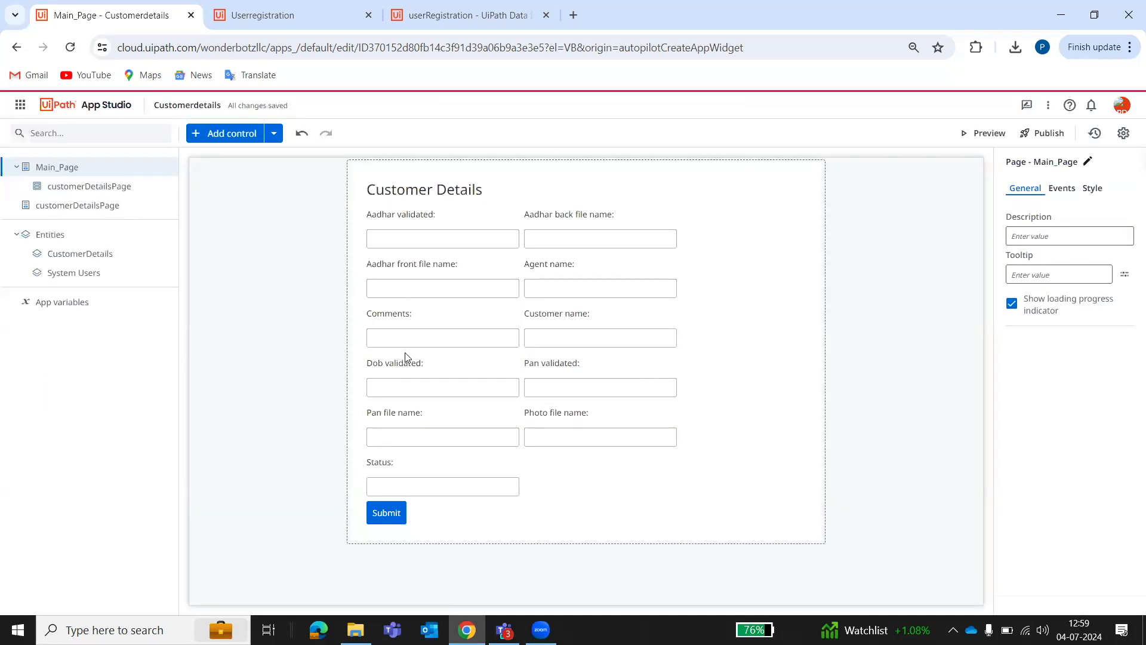
{"action": "left_click", "coordinate": [93, 108]}
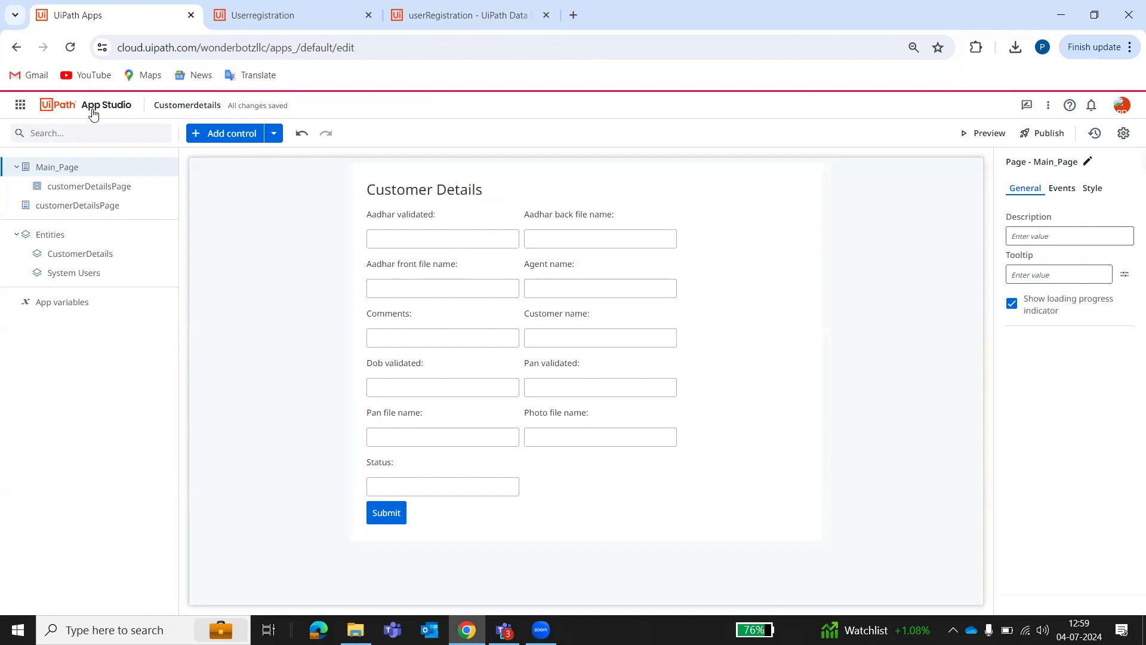